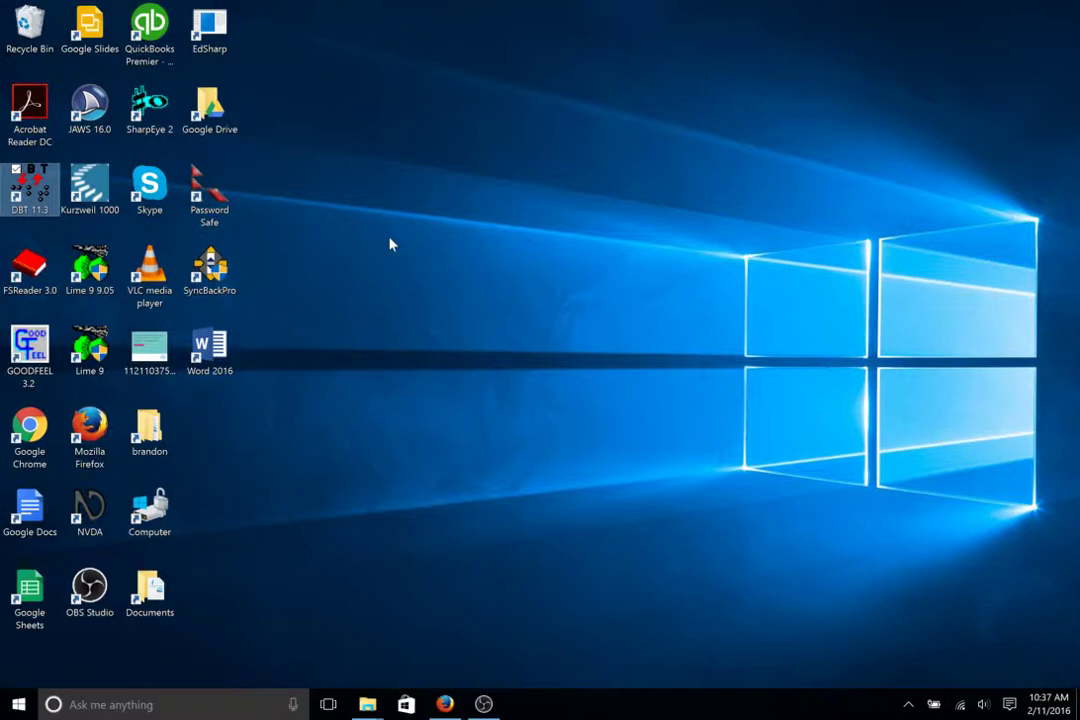
# Launch Duxbury Braille Translator 11.3 and dismiss its activation notice
pyautogui.press('Return')
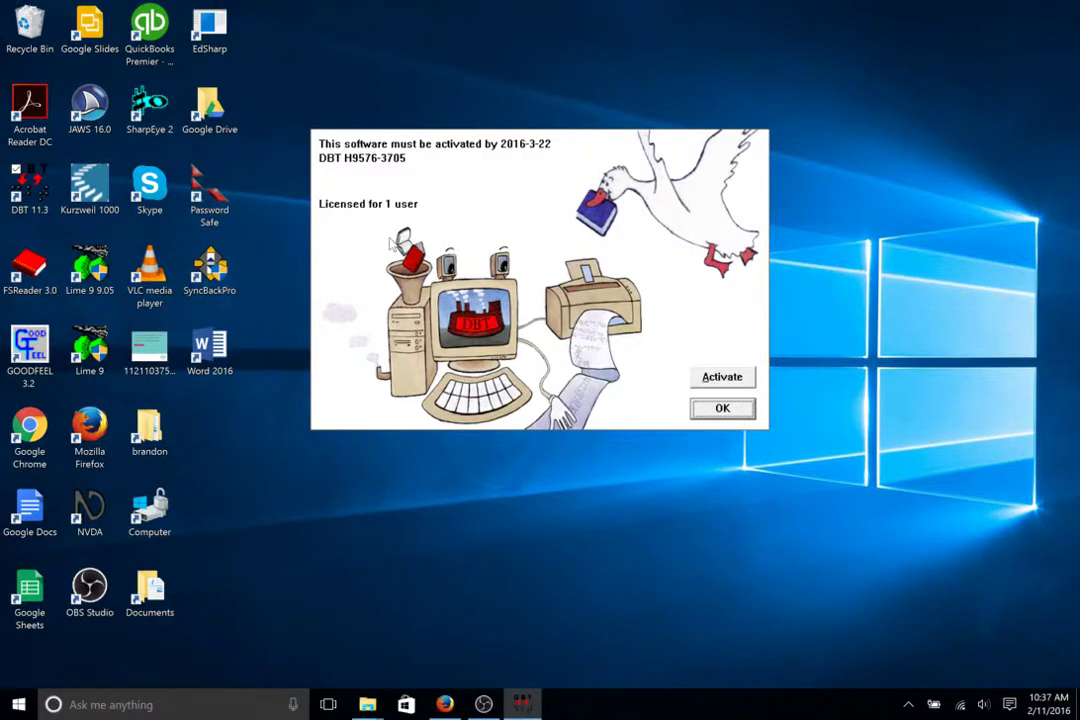
pyautogui.press('Return')
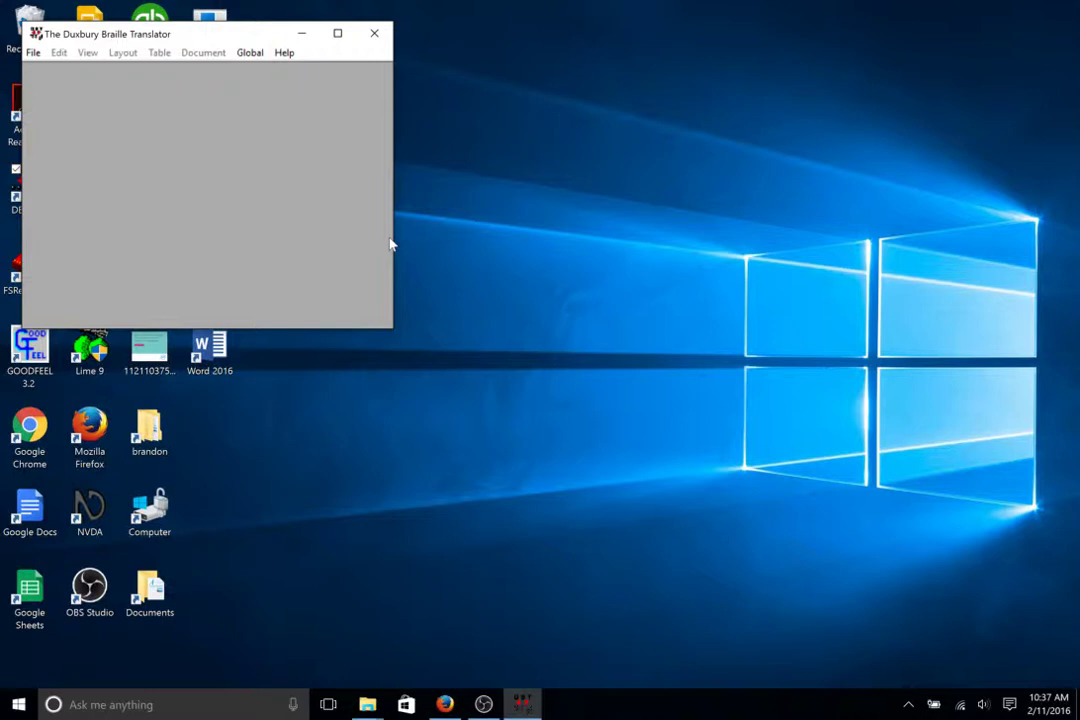
# Create a new Print document from the English (UEB) - basic template
pyautogui.hotkey('ctrl', 'n')
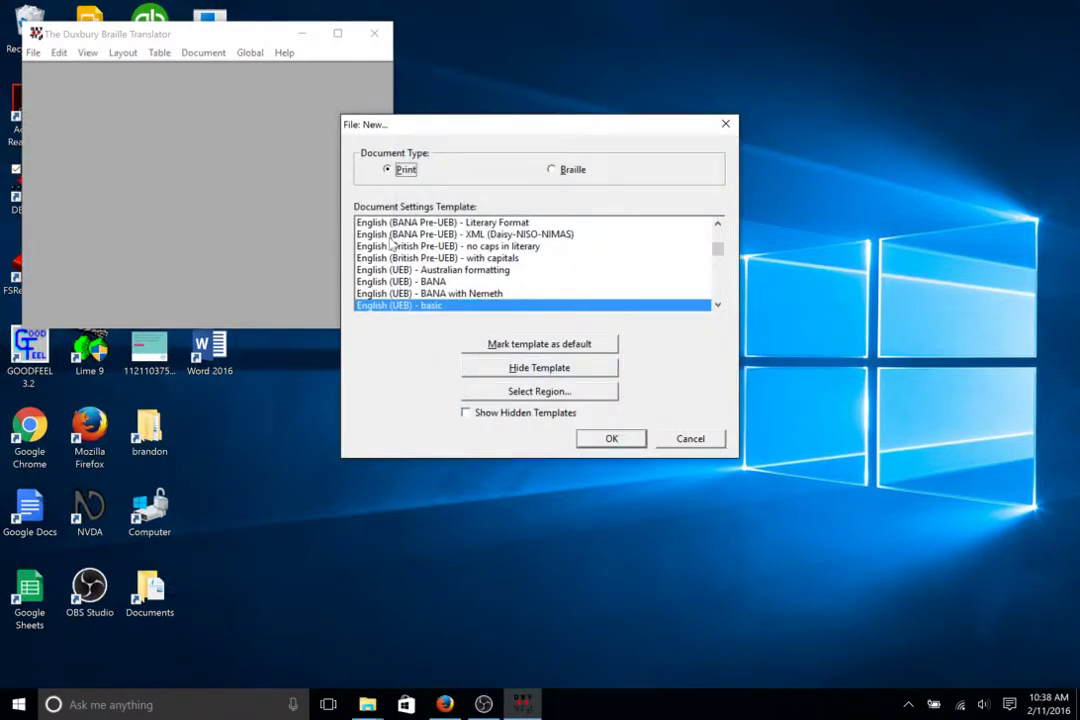
pyautogui.press('Return')
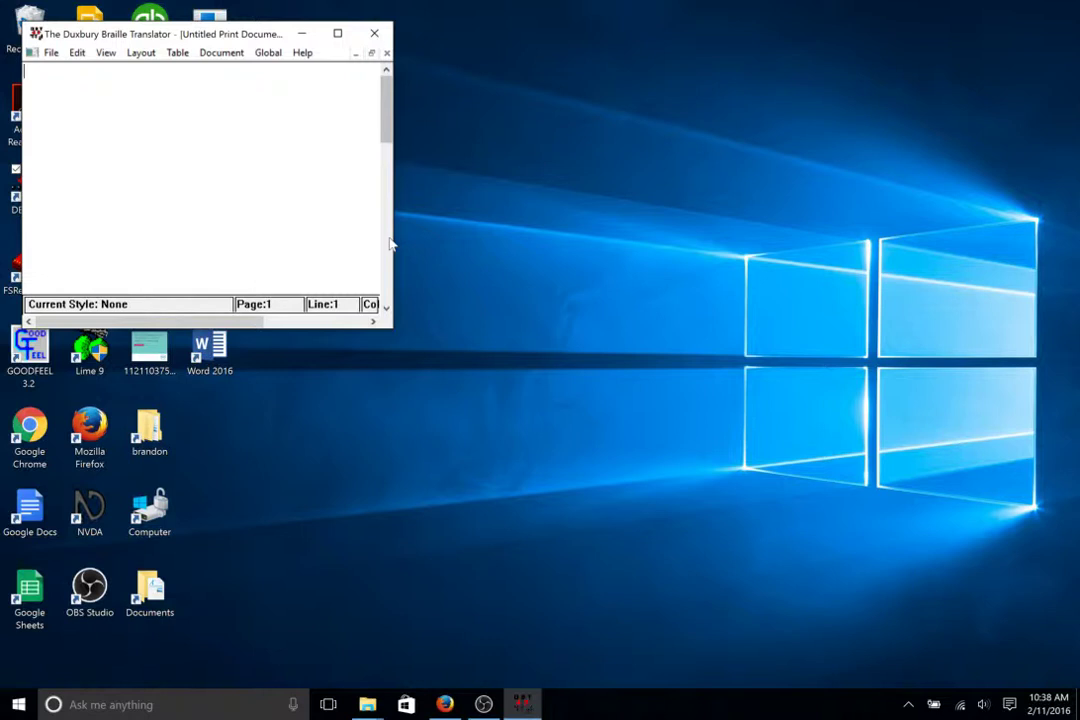
# Type the sentence 'The cheese with holes is very good.' into the print document
pyautogui.write('Th')
pyautogui.write('e che')
pyautogui.write('ese with')
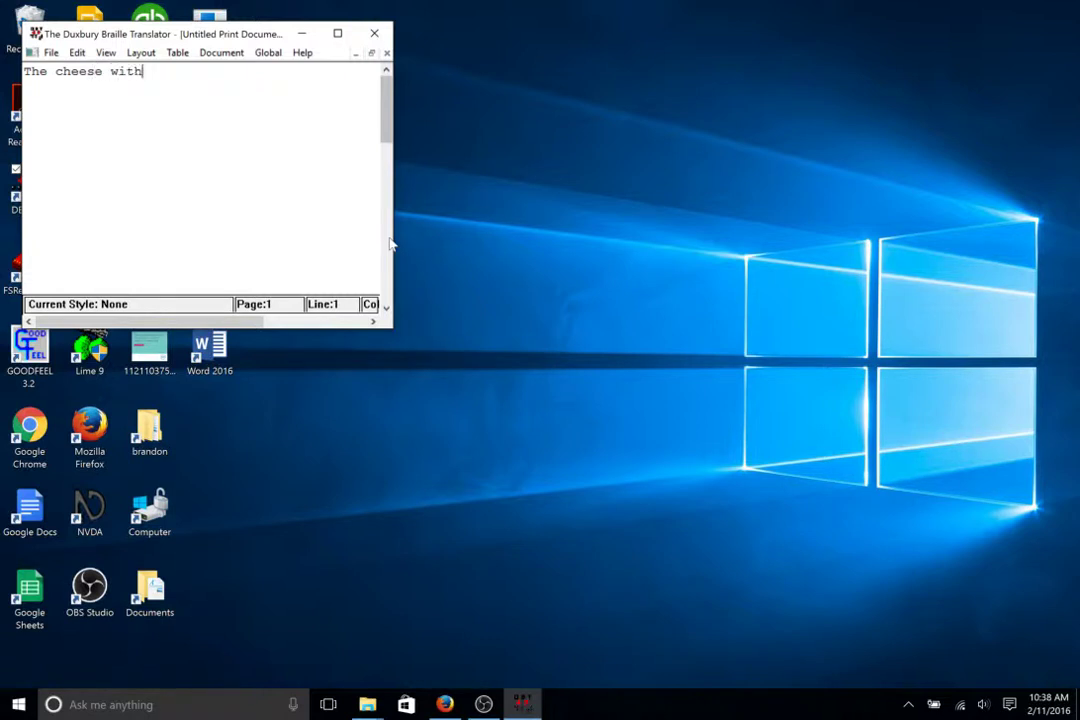
pyautogui.write(' holes is ')
pyautogui.write('v')
pyautogui.write('ery goo')
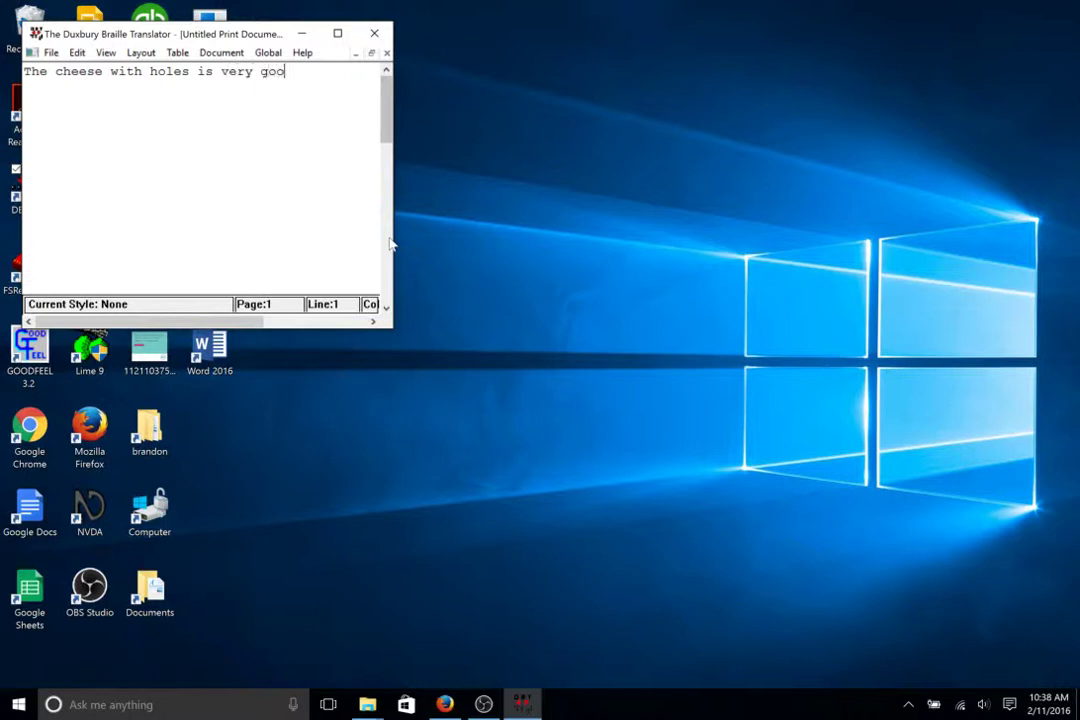
pyautogui.write('d.')
# Browse the Document menu's Learning Tables submenu to the NLS I.M.B.T. (UEB) entry
pyautogui.press('alt')
pyautogui.press('Right')
pyautogui.press('Right')
pyautogui.press('Right')
pyautogui.press('Right')
pyautogui.press('Right')
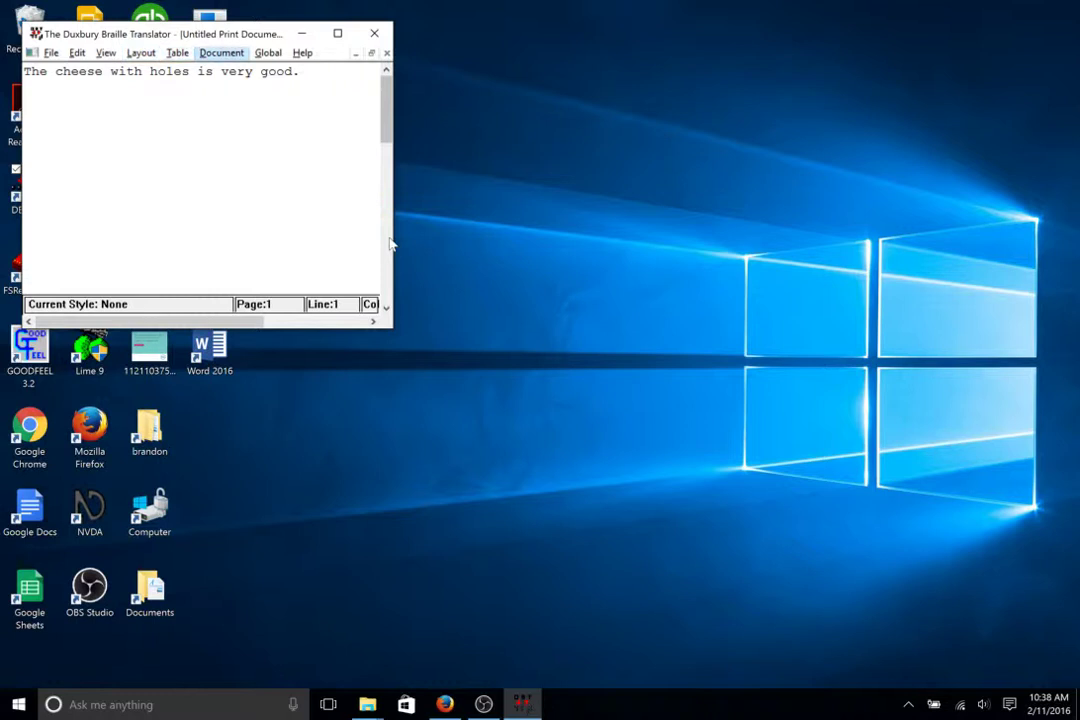
pyautogui.press('Down')
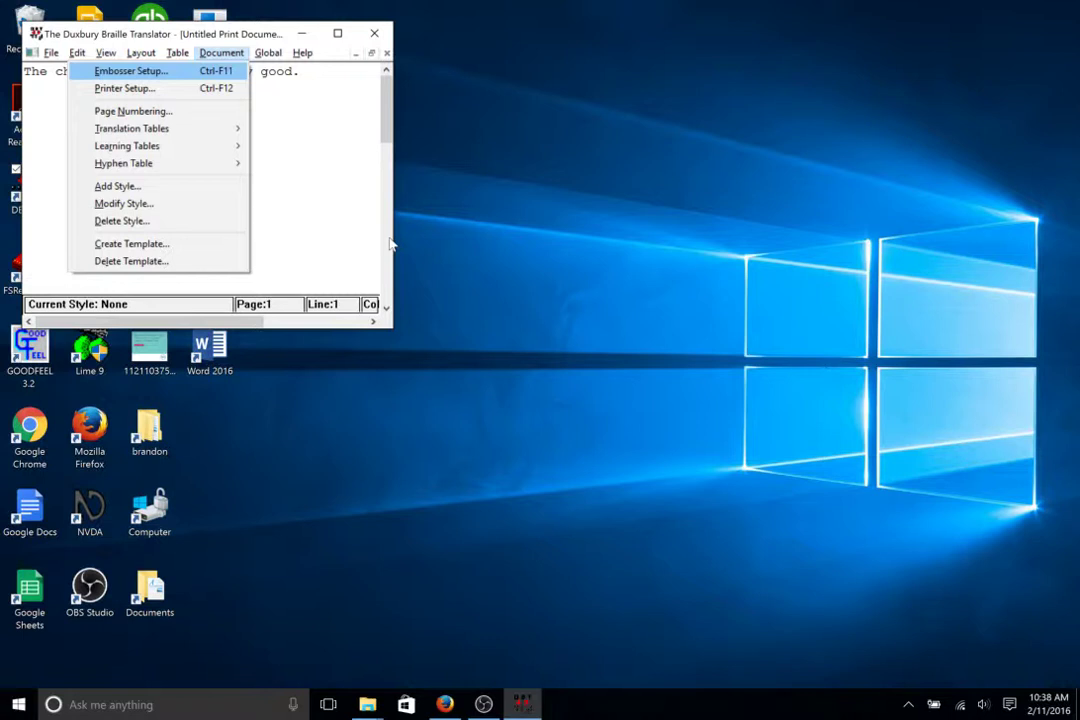
pyautogui.press('Down')
pyautogui.press('Down')
pyautogui.press('Down')
pyautogui.press('Down')
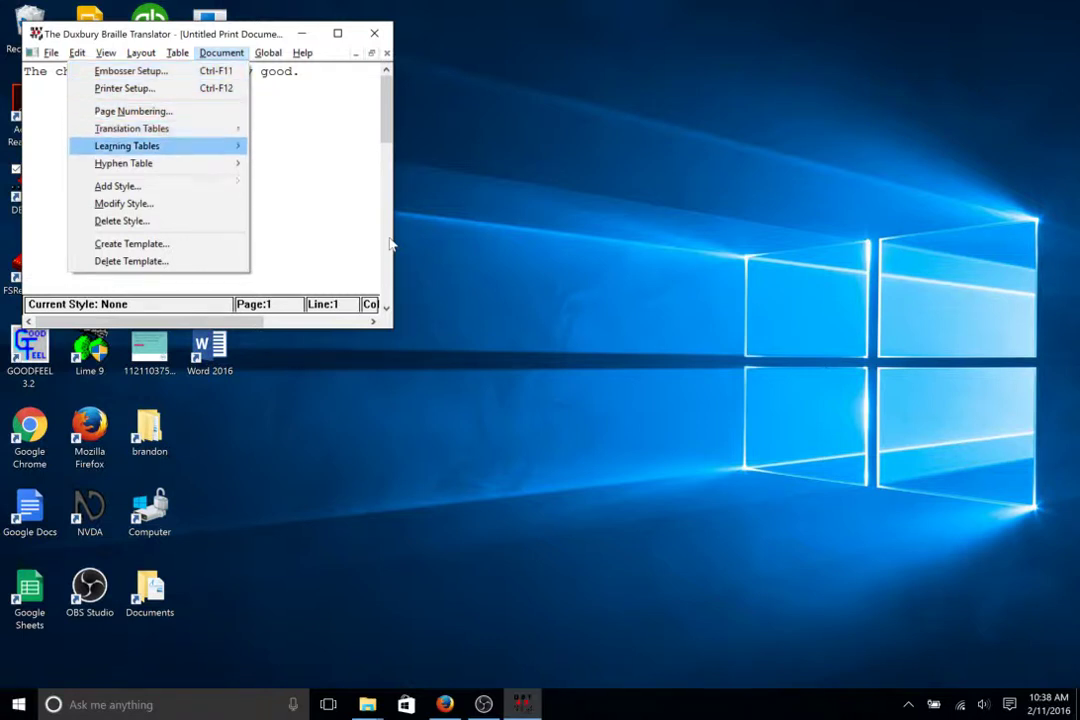
pyautogui.press('Right')
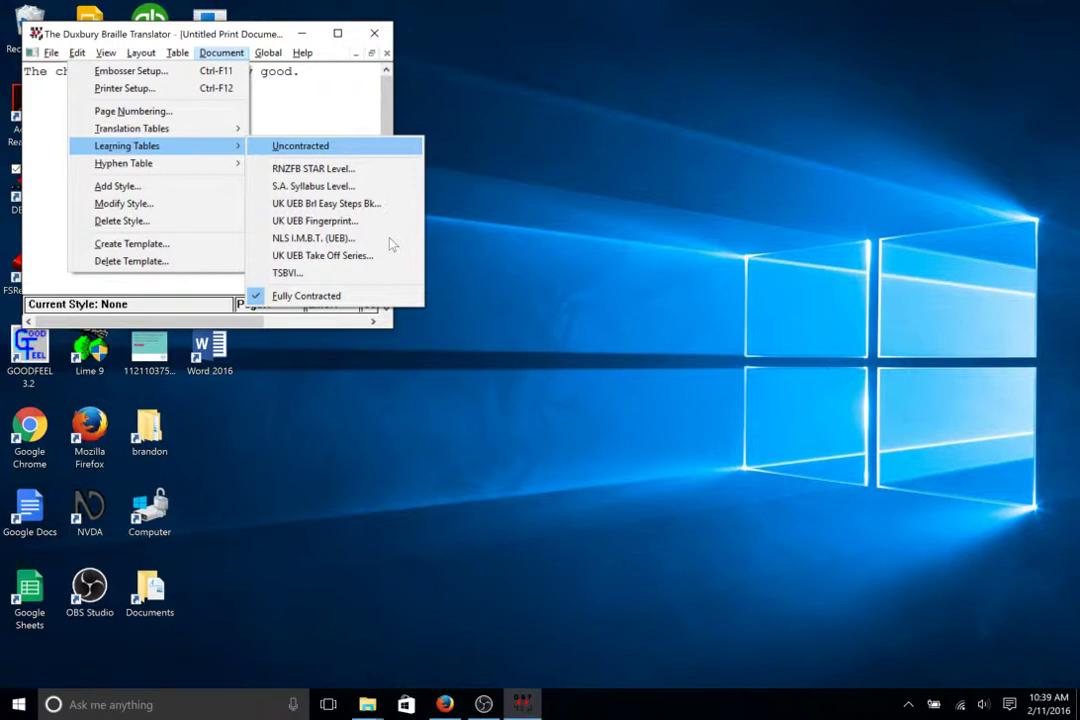
pyautogui.press('Down')
pyautogui.press('Down')
pyautogui.press('Down')
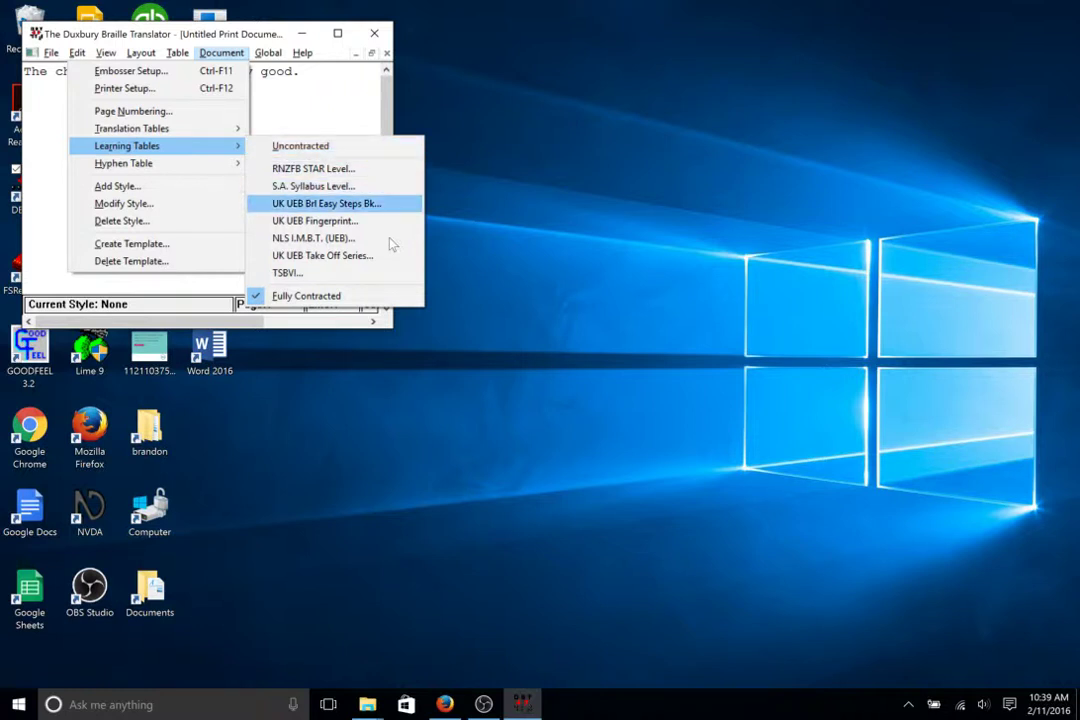
pyautogui.press('Down')
pyautogui.press('Down')
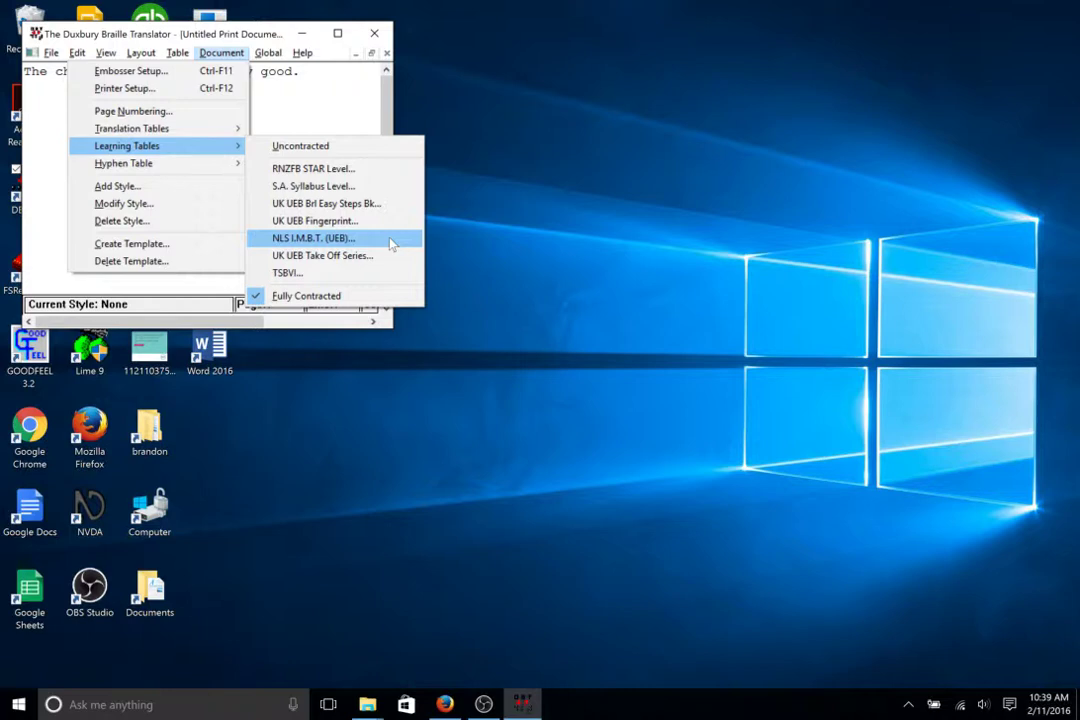
# Choose the NLS I.M.B.T. (UEB) learning table at the Lesson 4.3 level and confirm
pyautogui.click(391, 244)
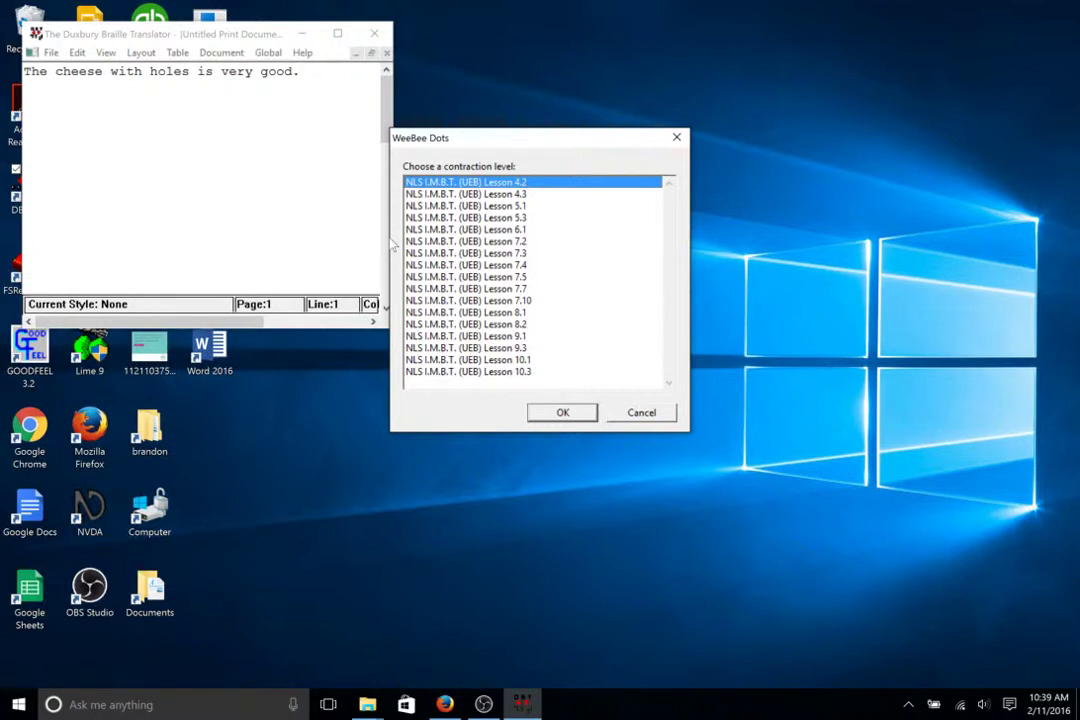
pyautogui.press('Down')
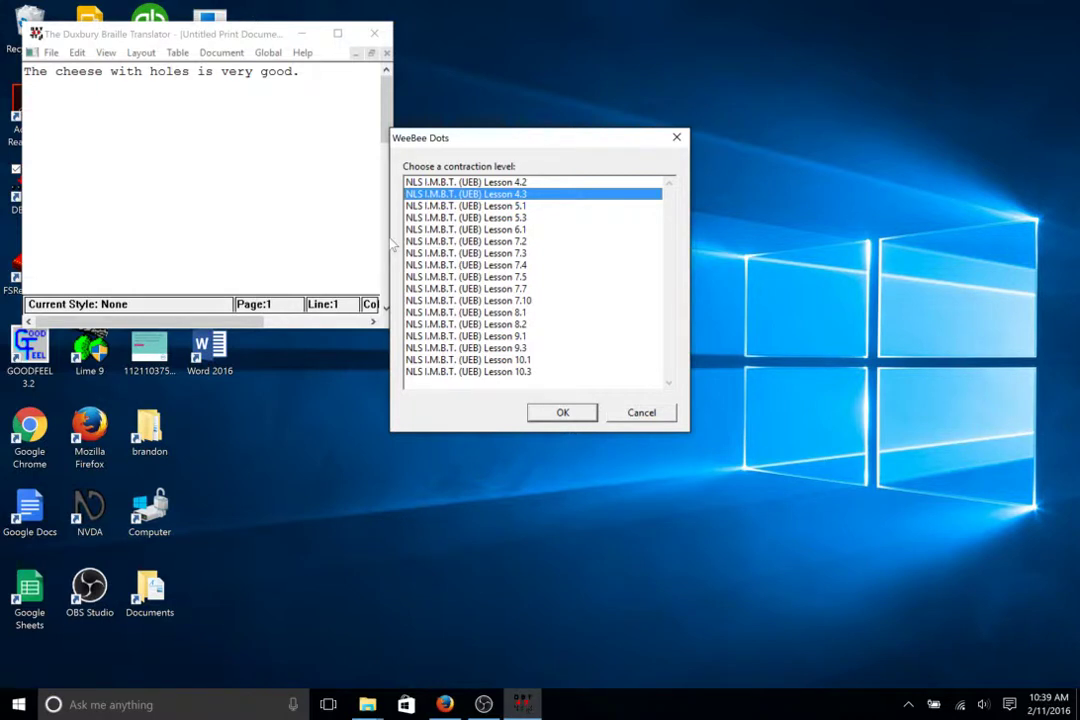
pyautogui.press('Return')
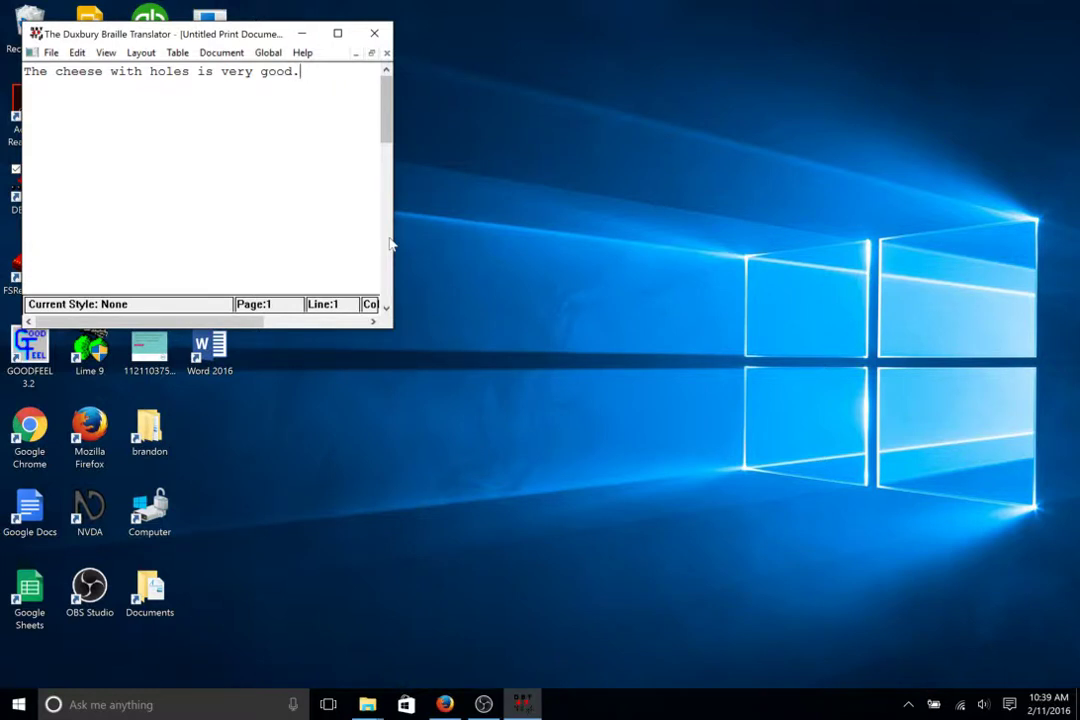
# Translate the sentence to Lesson 4.3 braille and step through its braille cells from the line start
pyautogui.hotkey('ctrl', 't')
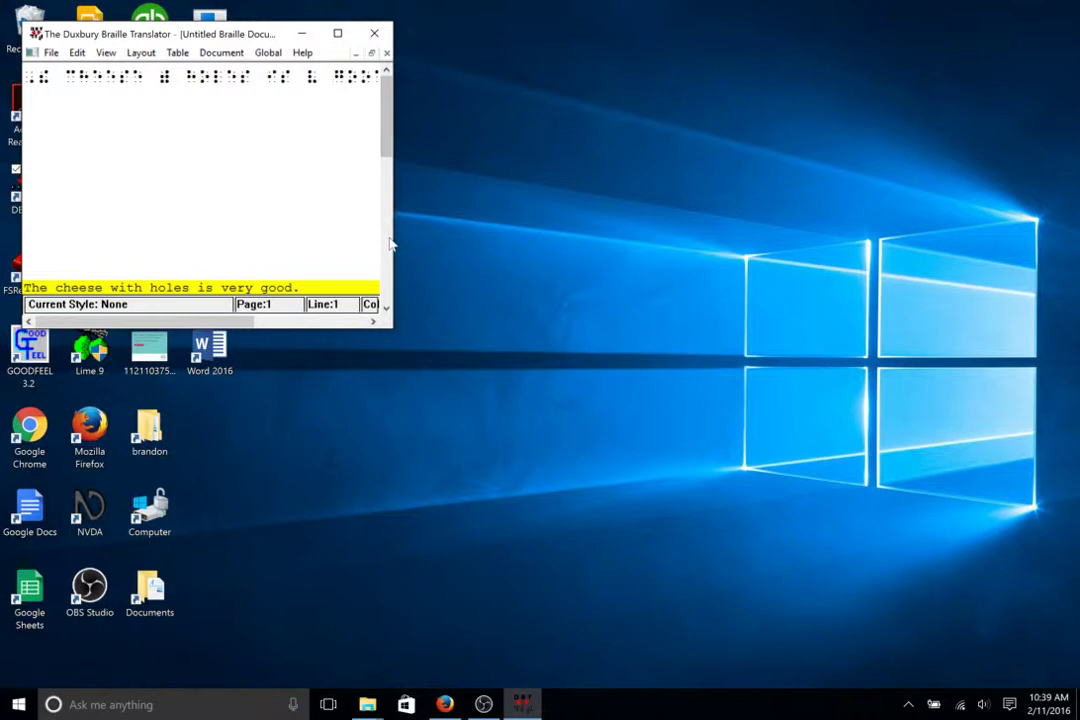
pyautogui.press('Home')
pyautogui.press('Right')
pyautogui.press('Right')
pyautogui.press('Right')
pyautogui.press('Right')
pyautogui.press('Right')
pyautogui.press('Right')
pyautogui.press('Right')
pyautogui.press('Right')
pyautogui.press('Right')
pyautogui.press('Right')
pyautogui.press('Right')
pyautogui.press('Right')
pyautogui.press('Right')
pyautogui.press('Right')
pyautogui.press('Right')
pyautogui.press('Right')
pyautogui.press('Right')
pyautogui.press('Right')
pyautogui.press('Right')
pyautogui.press('Right')
pyautogui.press('Right')
pyautogui.press('Right')
pyautogui.press('Right')
pyautogui.press('Right')
pyautogui.press('Right')
pyautogui.press('Right')
pyautogui.press('Right')
pyautogui.press('Right')
pyautogui.press('Right')
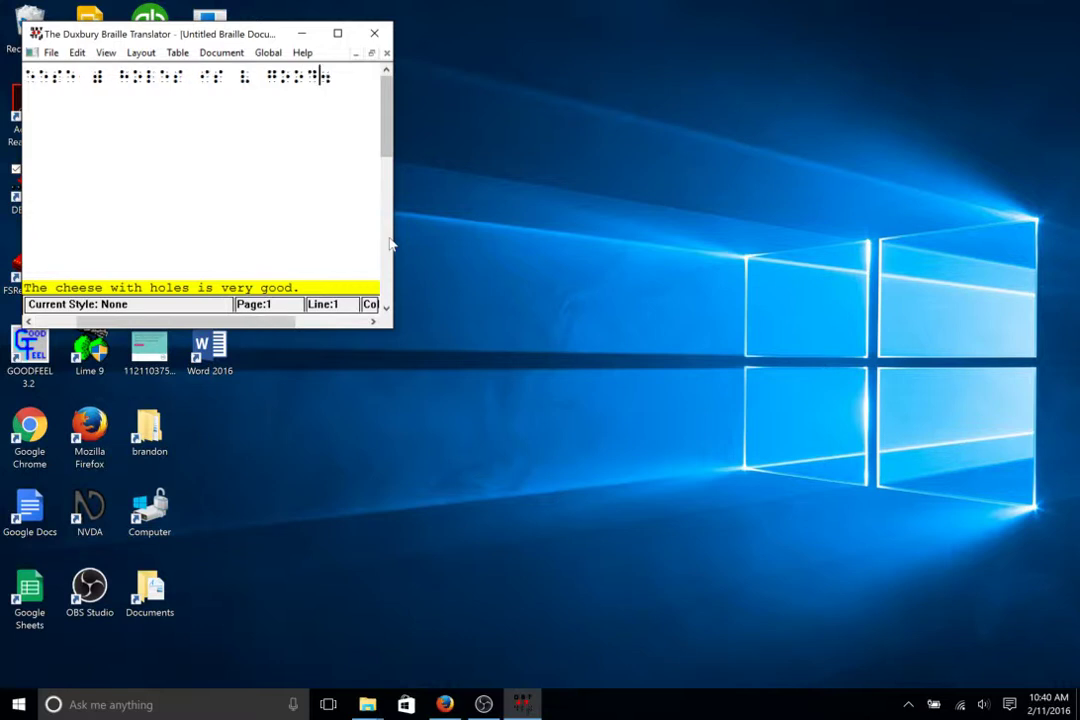
pyautogui.press('Right')
# Open the DBT help topics and move down the Contents list toward The Menus
pyautogui.hotkey('alt', 'h')
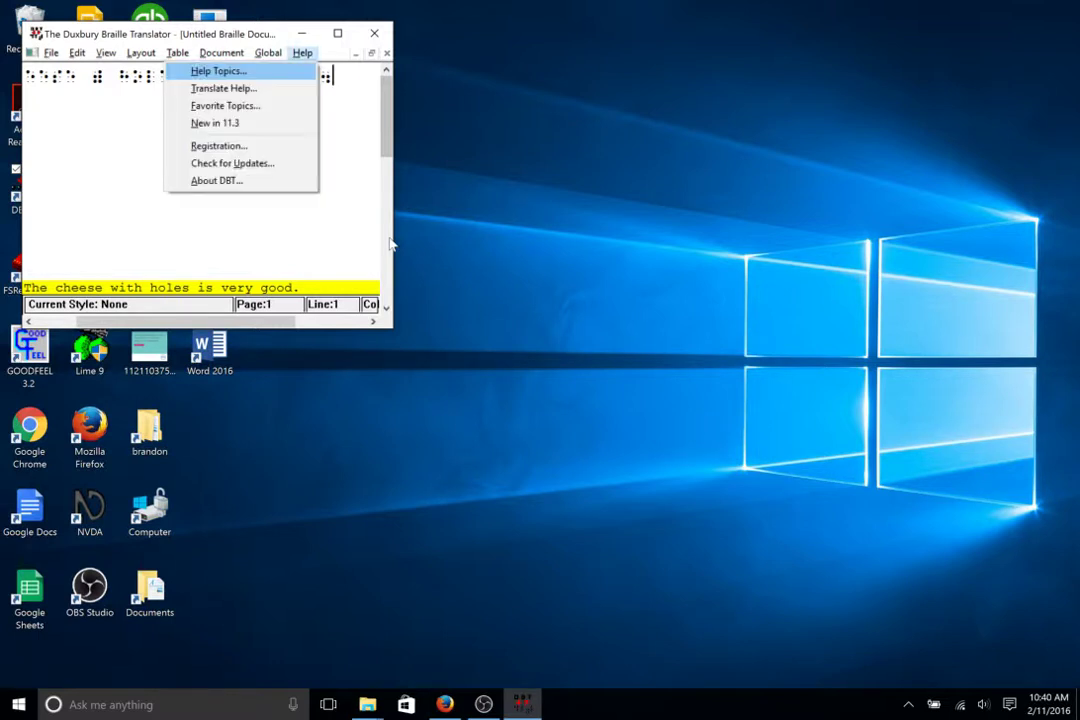
pyautogui.press('Return')
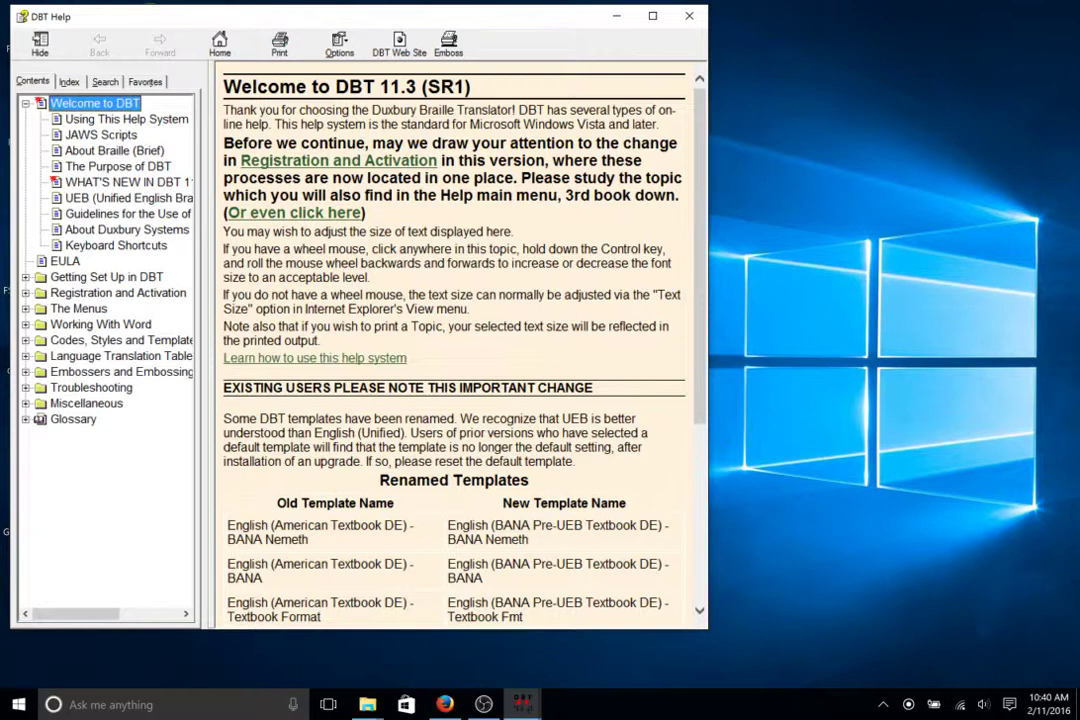
pyautogui.press('Down')
pyautogui.press('Down')
pyautogui.press('Down')
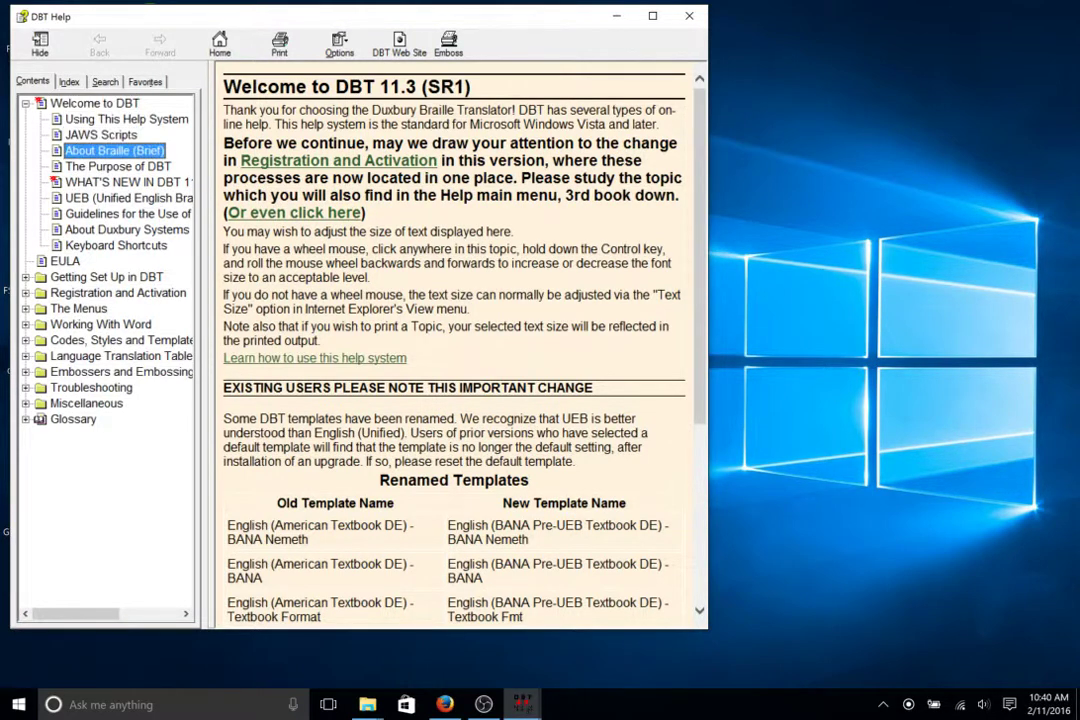
pyautogui.press('Down')
pyautogui.press('Down')
pyautogui.press('Down')
pyautogui.press('Down')
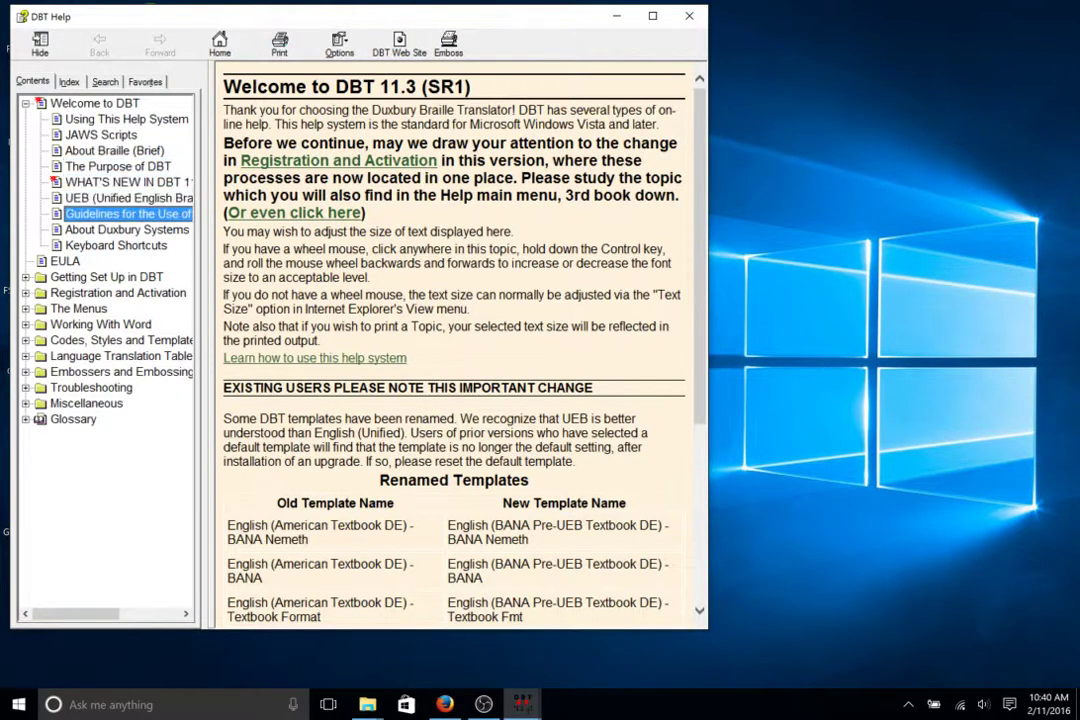
pyautogui.press('Down')
pyautogui.press('Down')
pyautogui.press('Down')
pyautogui.press('Down')
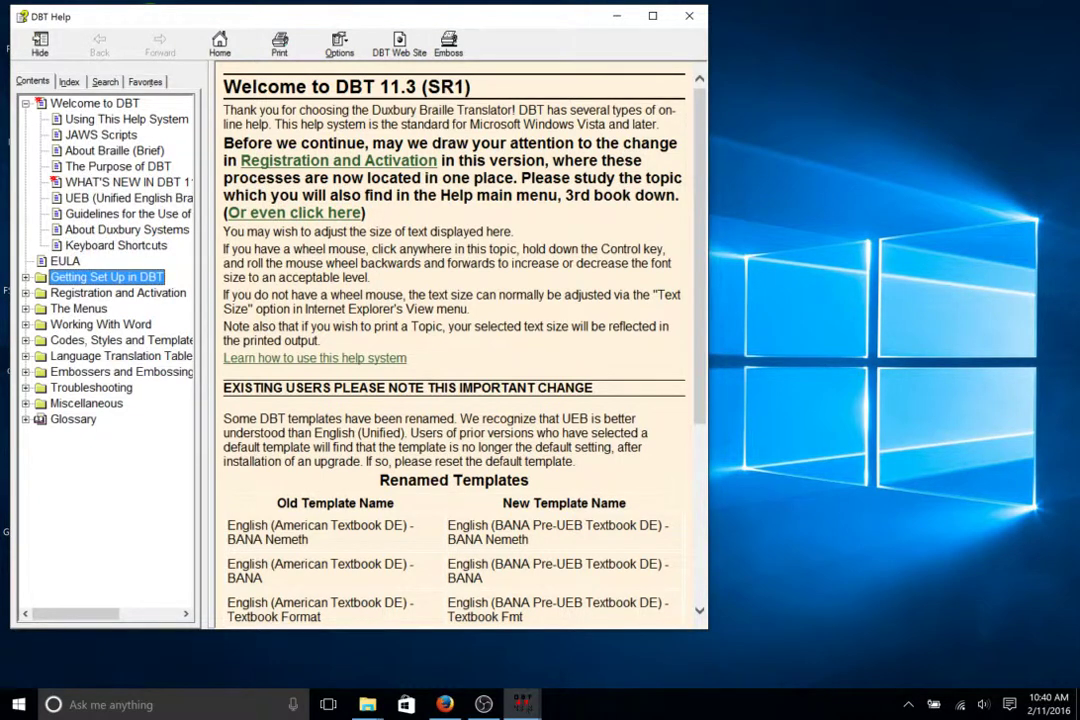
# Expand The Menus and its Document section down to the Learning Tables topic
pyautogui.press('Down')
pyautogui.press('Down')
pyautogui.press('Right')
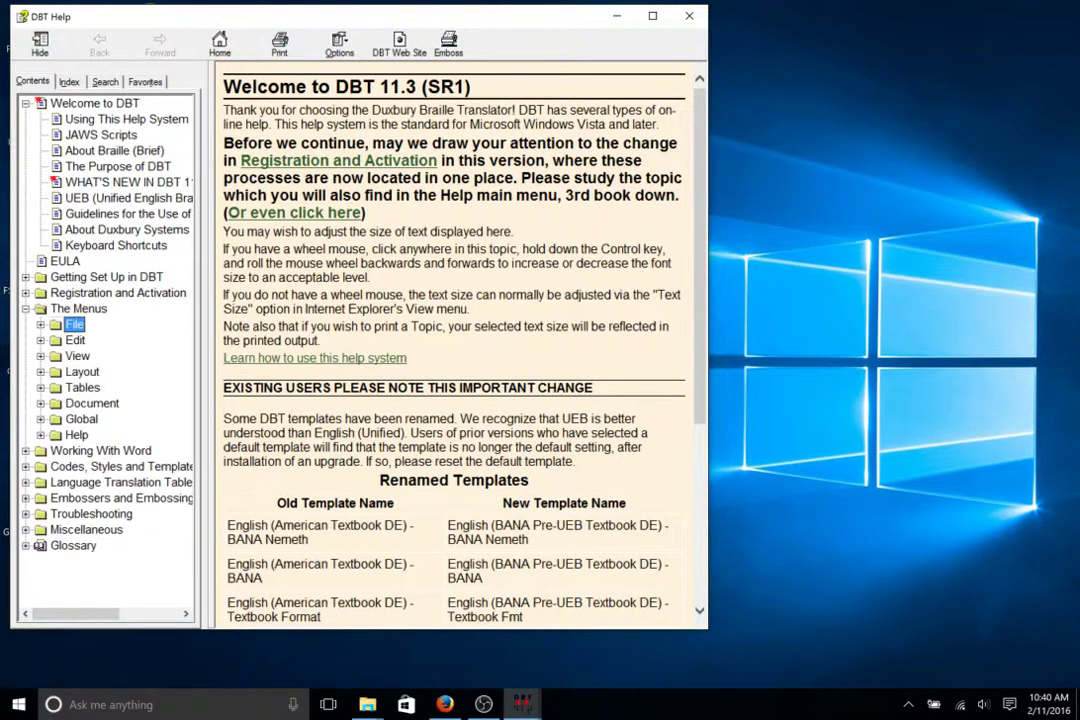
pyautogui.press('Down')
pyautogui.press('Down')
pyautogui.press('Down')
pyautogui.press('Down')
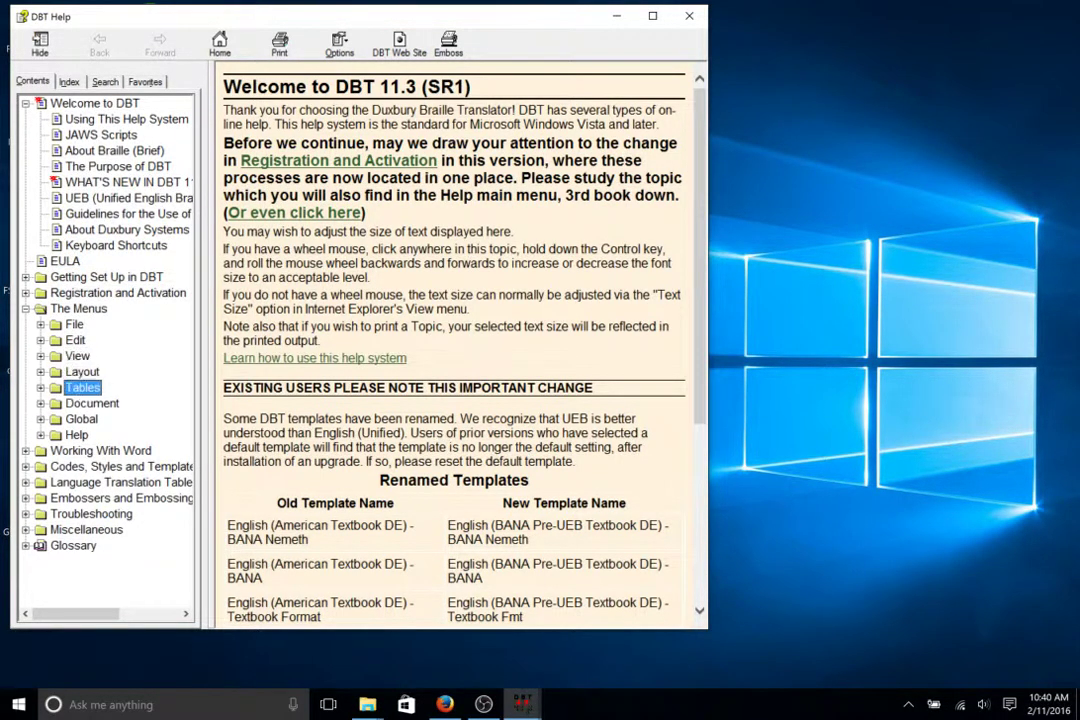
pyautogui.press('Down')
pyautogui.press('Right')
pyautogui.press('Down')
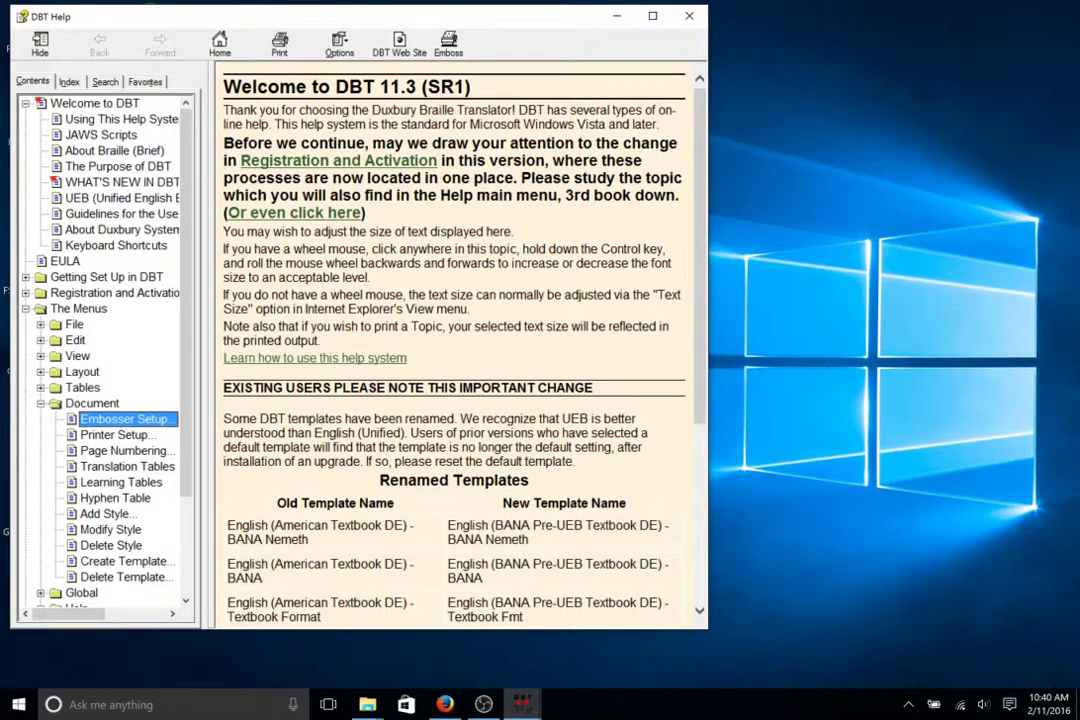
pyautogui.press('Down')
pyautogui.press('Down')
pyautogui.press('Down')
pyautogui.press('Down')
pyautogui.press('Down')
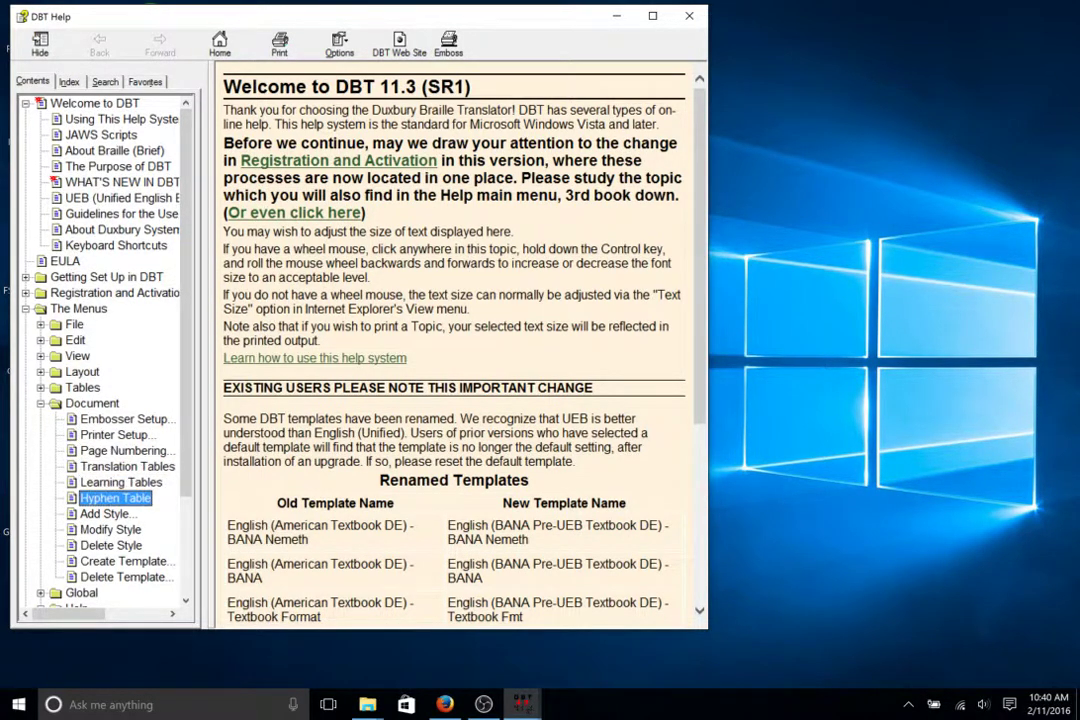
pyautogui.press('Up')
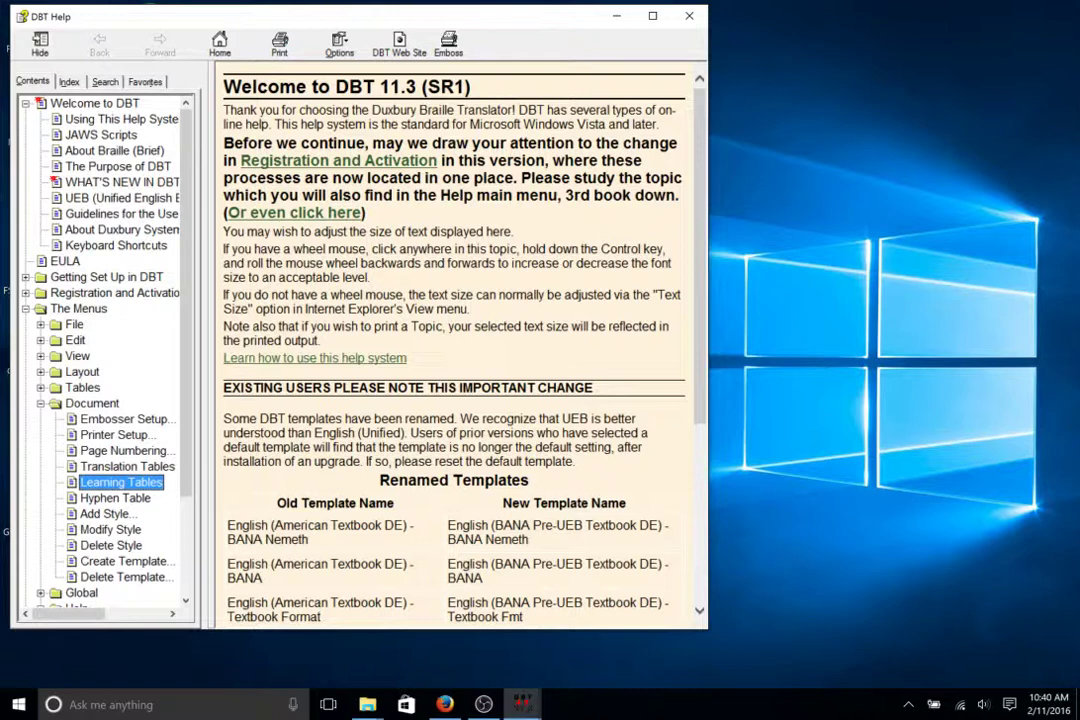
# Open the Learning Tables help topic and scroll to its NLS I.M.B.T. (UEB 2015) lesson list
pyautogui.press('Return')
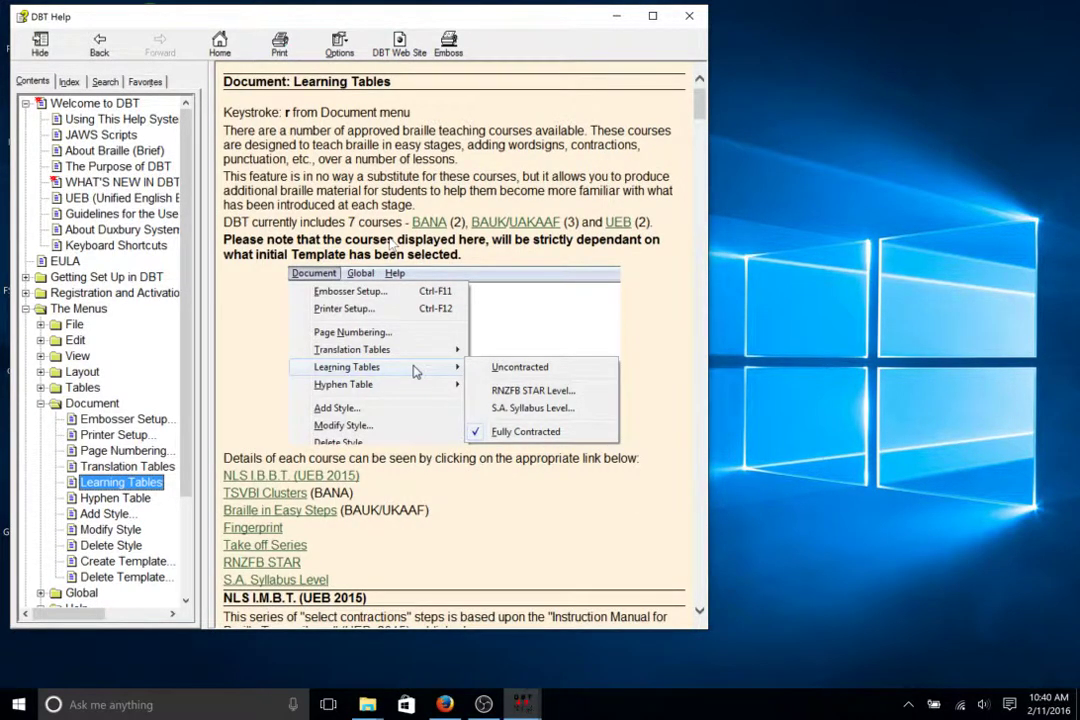
pyautogui.press('F6')
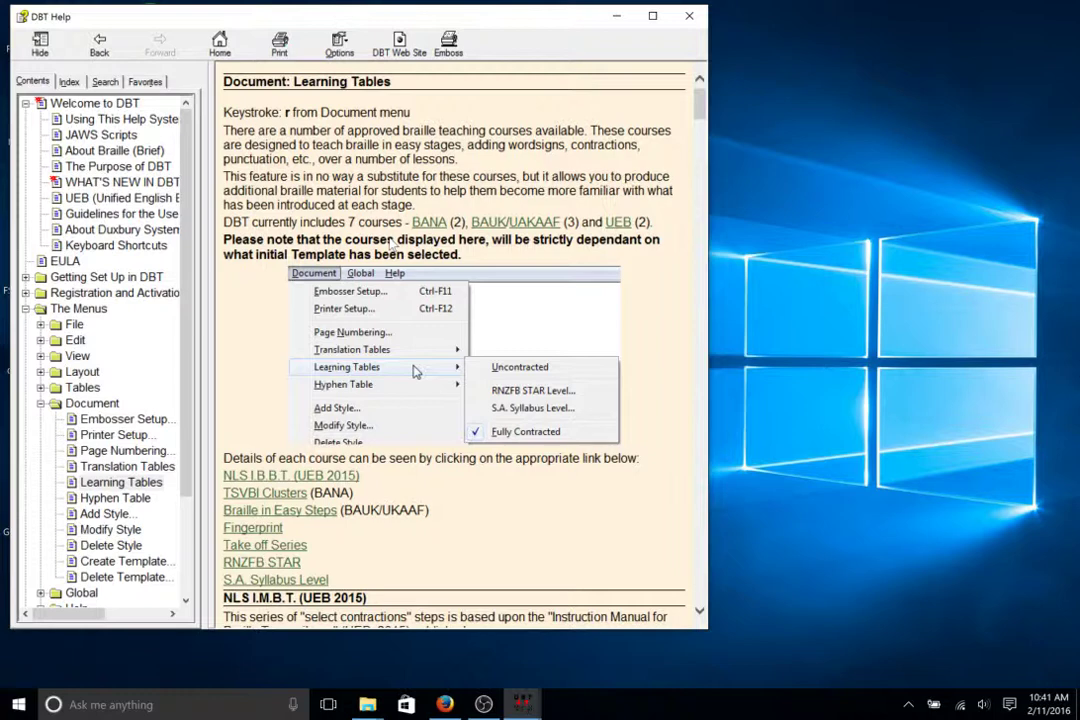
pyautogui.press('pagedown')
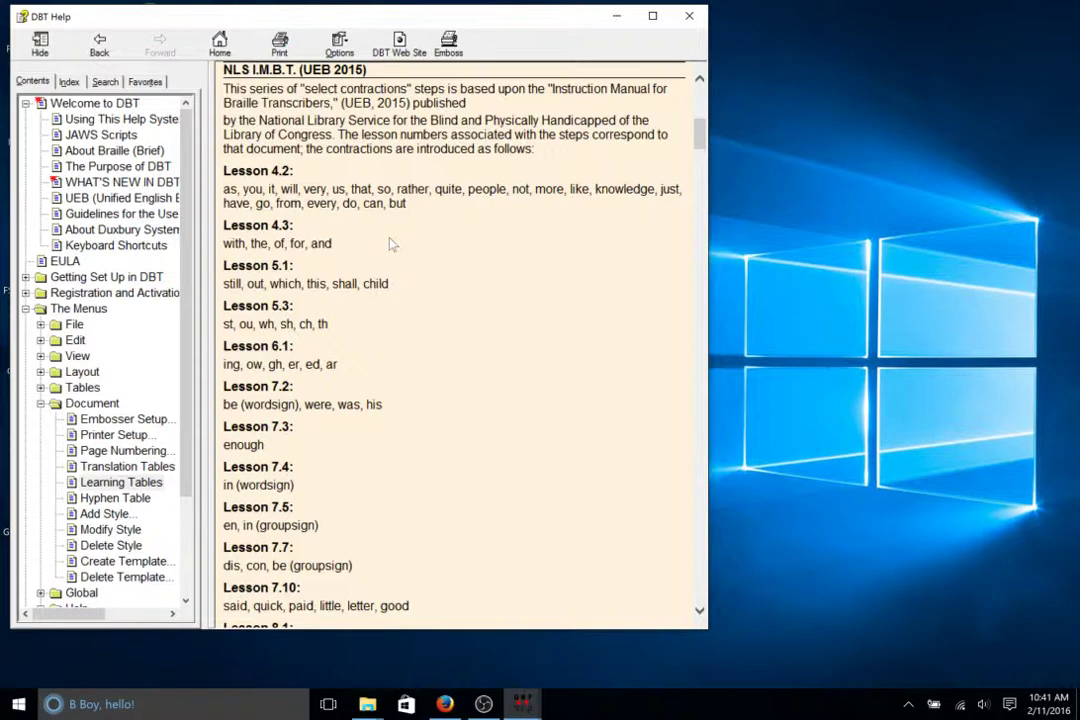
pyautogui.scroll(-2, 392, 244)
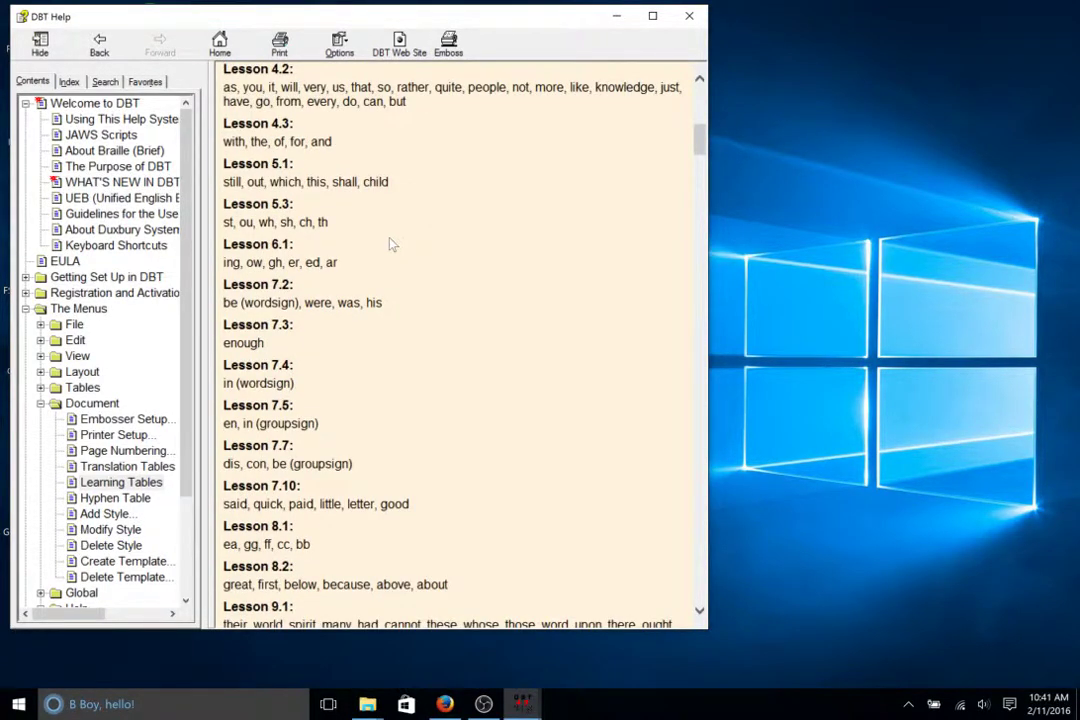
pyautogui.scroll(-1, 392, 244)
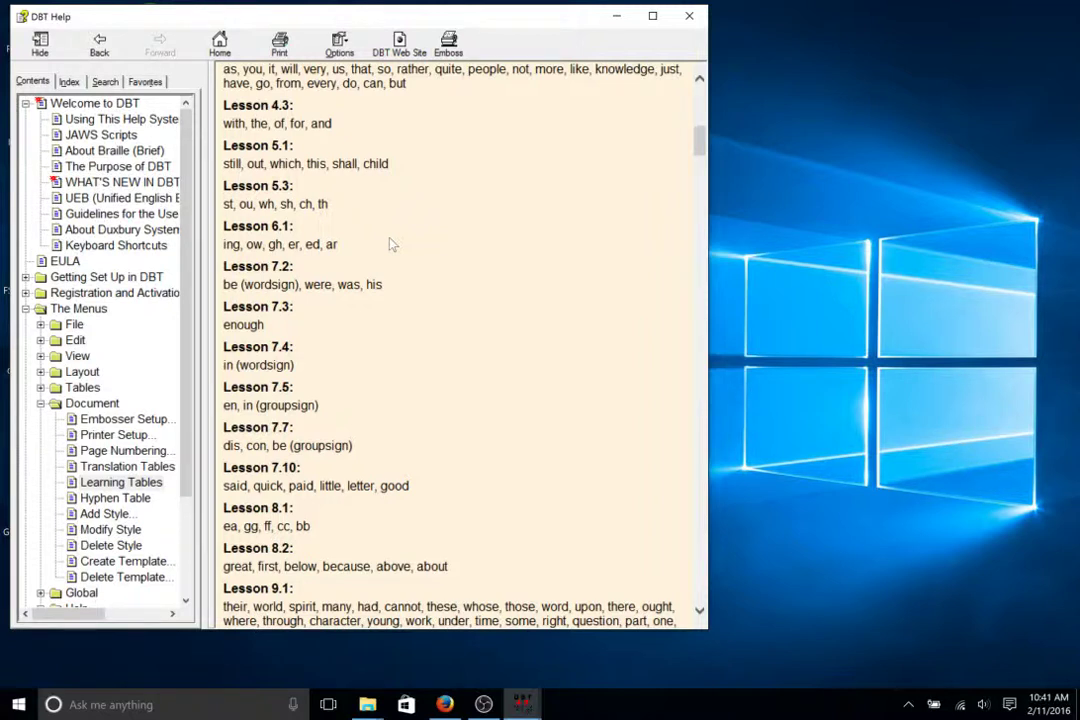
pyautogui.scroll(-1, 392, 244)
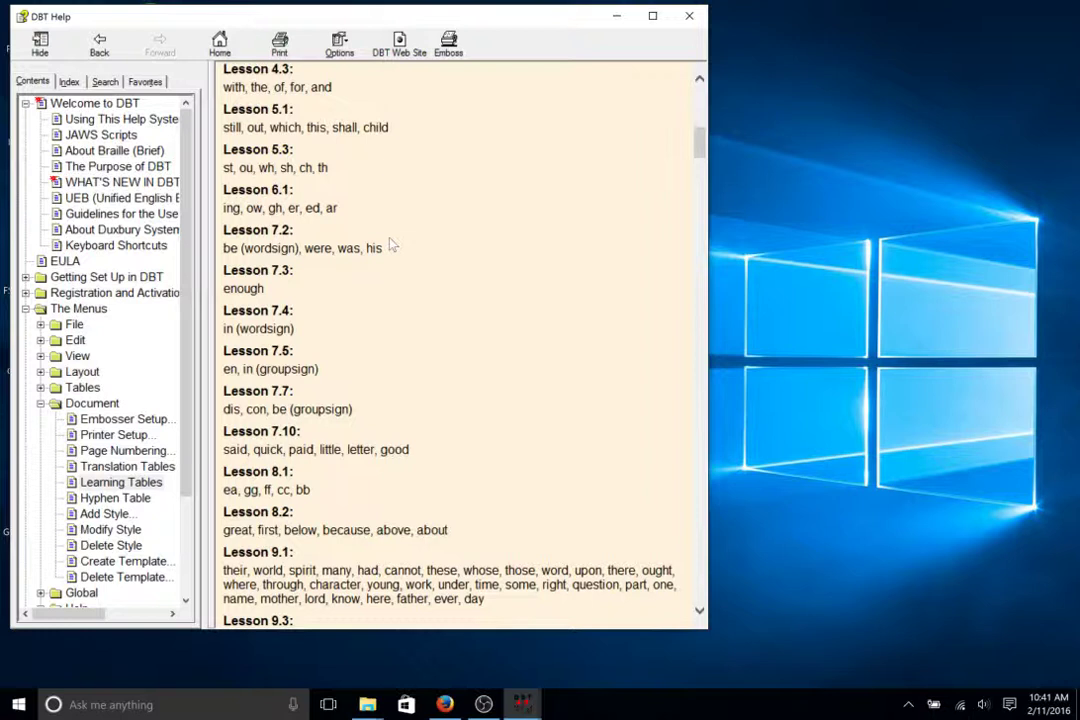
pyautogui.scroll(-1, 392, 244)
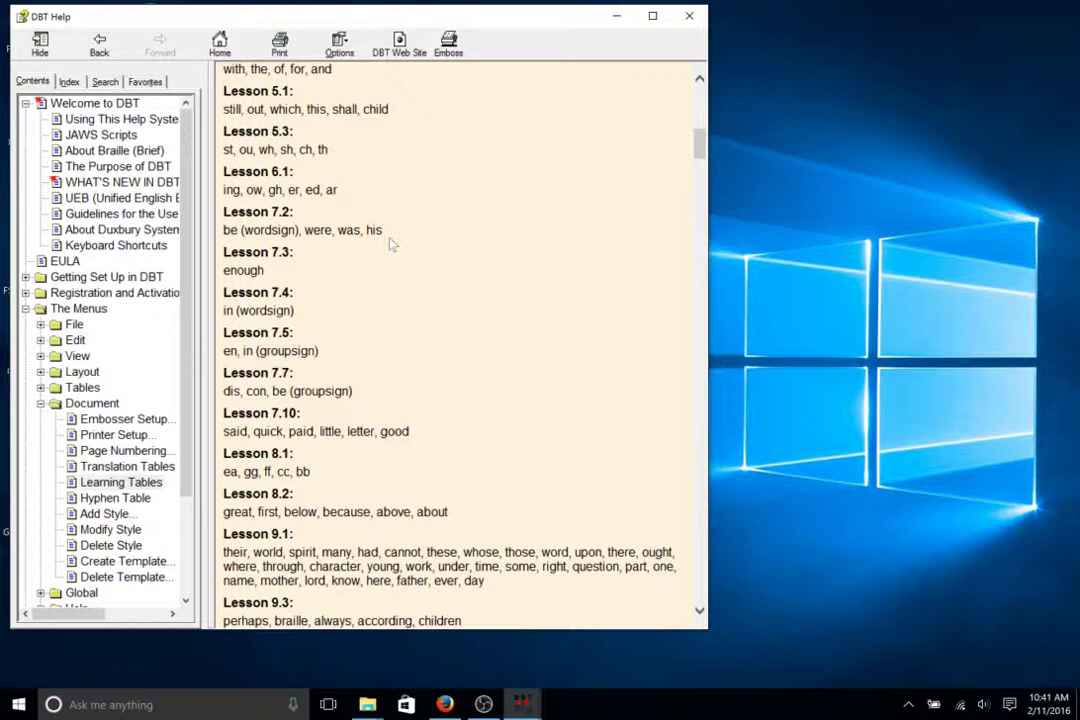
pyautogui.scroll(-1, 392, 244)
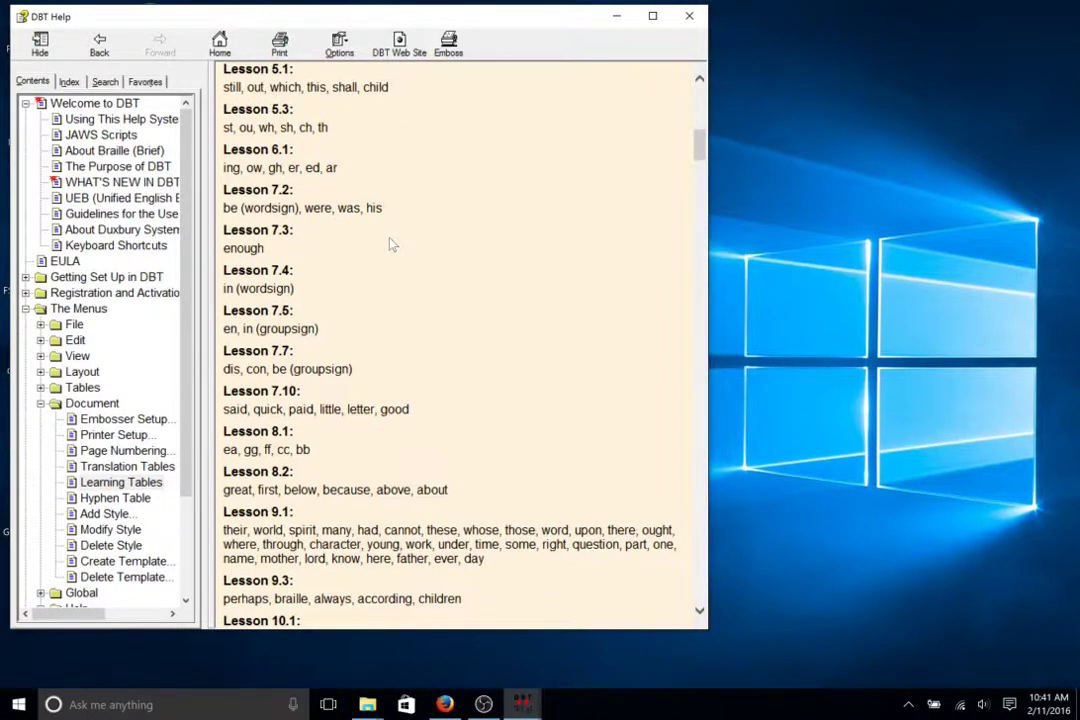
pyautogui.scroll(-1, 392, 244)
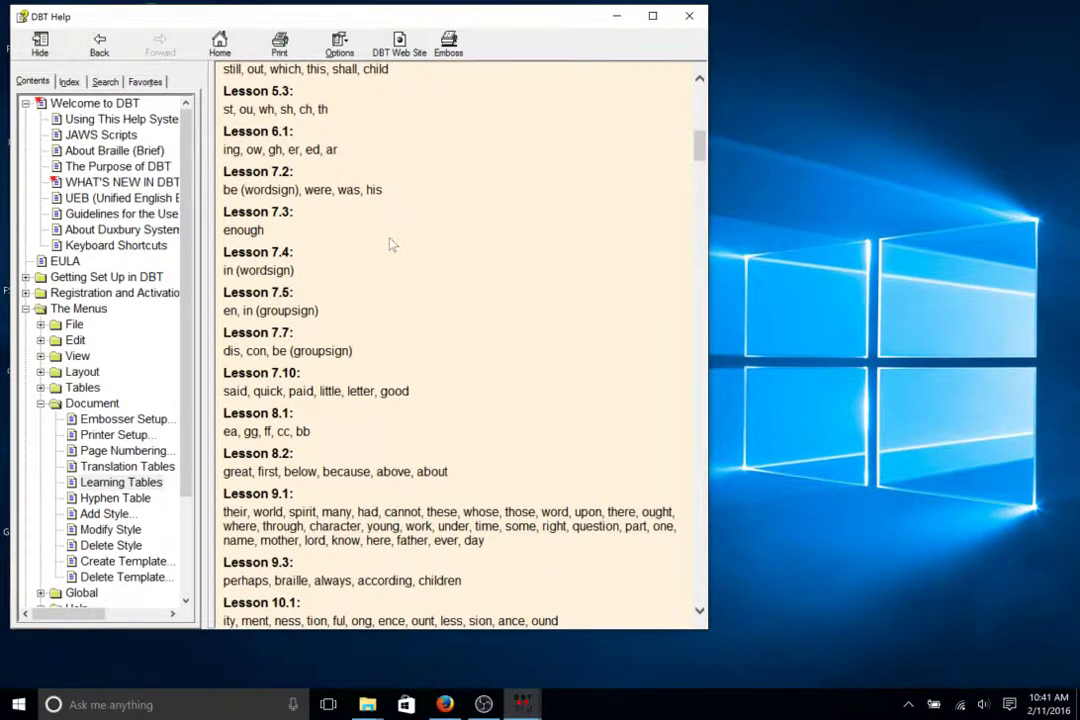